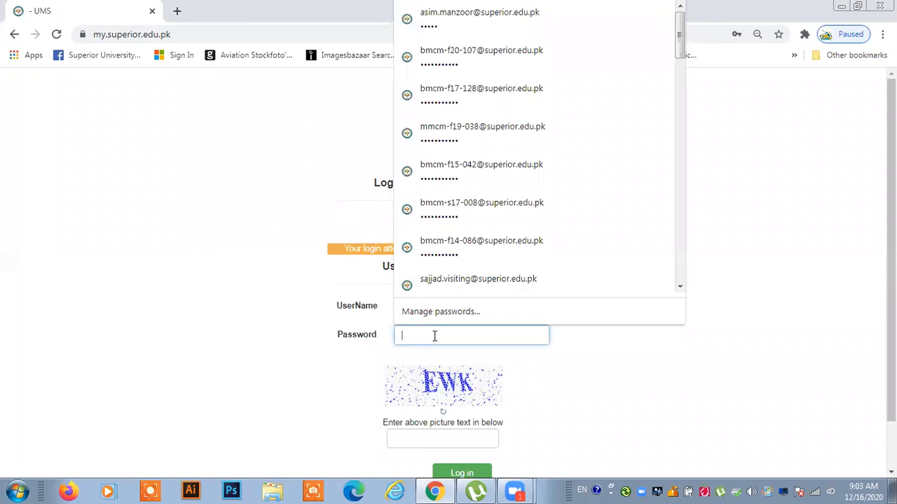
Enter the account password and the picture verification text, log in to the portal, and save the password in the browser
text(••)
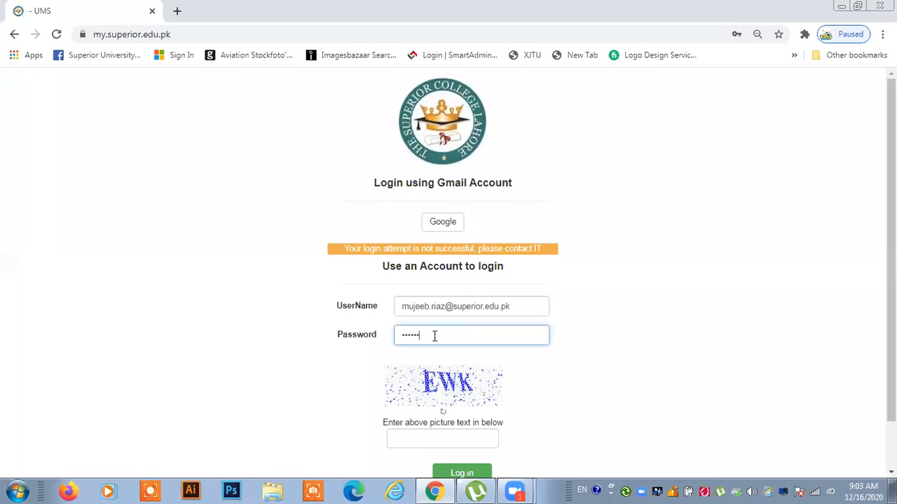
click(431, 440)
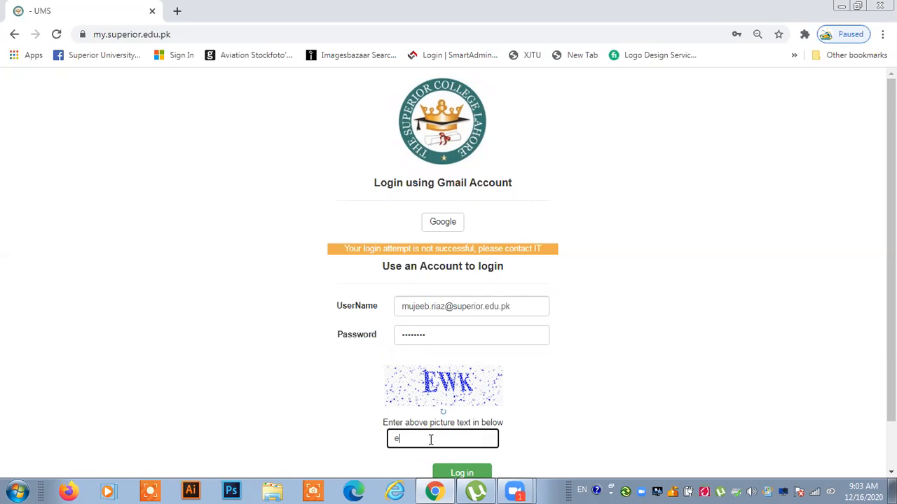
click(463, 474)
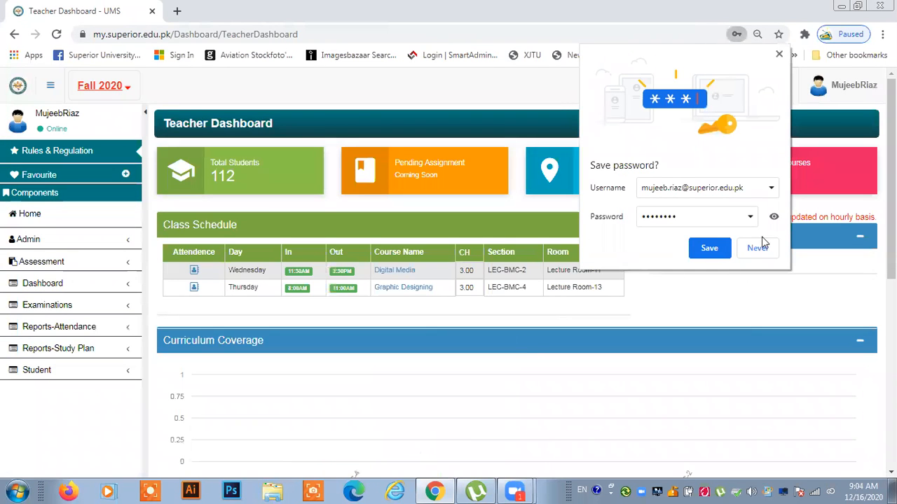
click(722, 251)
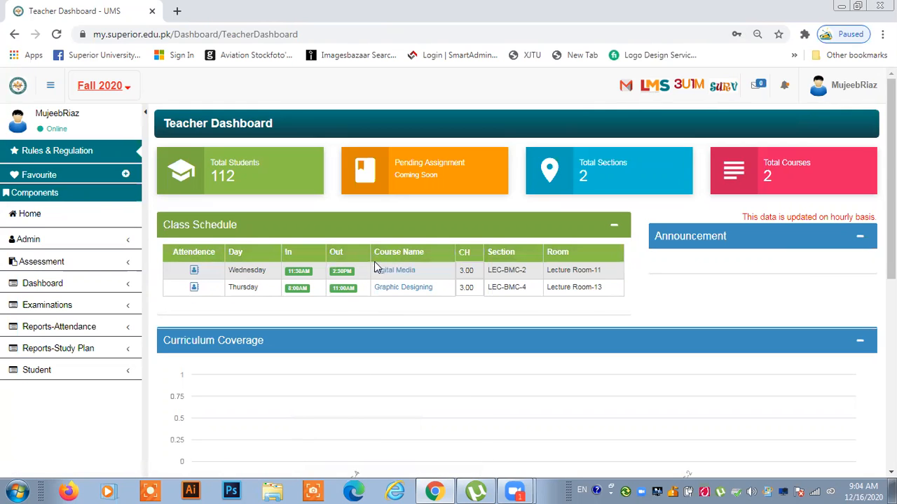
Open attendance for the Wednesday Digital Media class and start a new record with scheduled date 16/12/2020
click(194, 271)
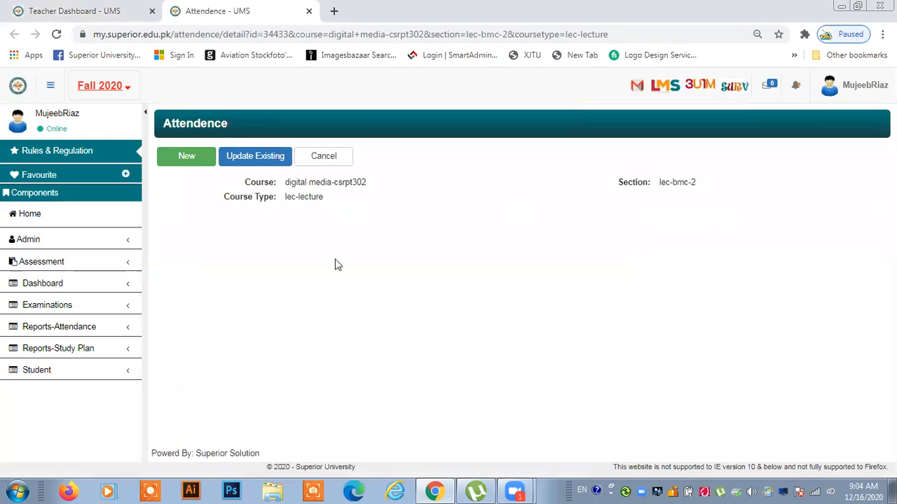
click(238, 160)
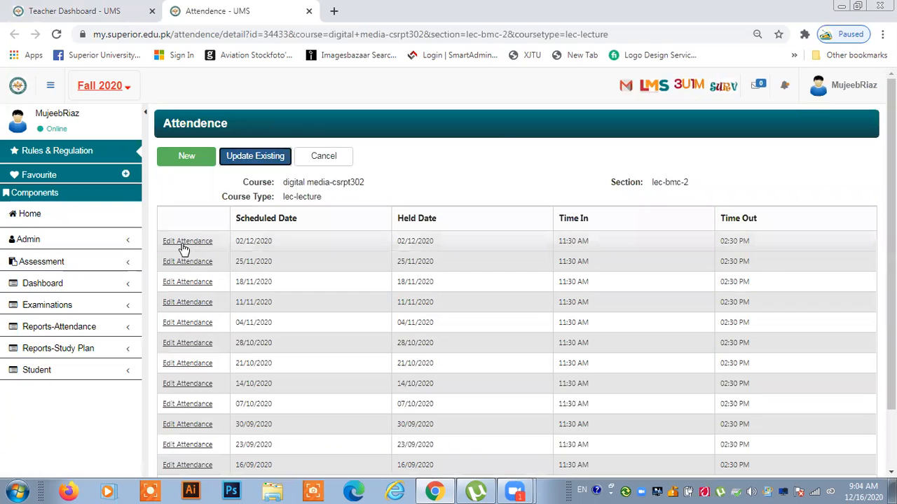
click(199, 163)
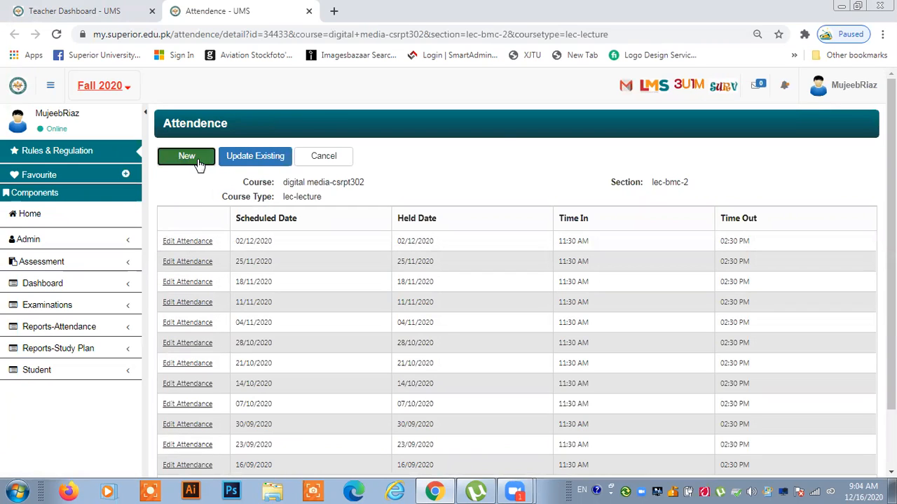
click(194, 253)
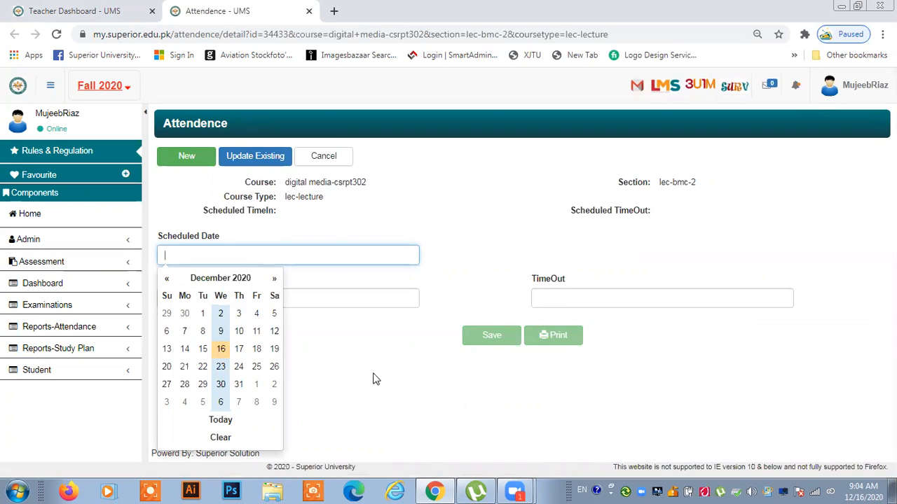
click(221, 349)
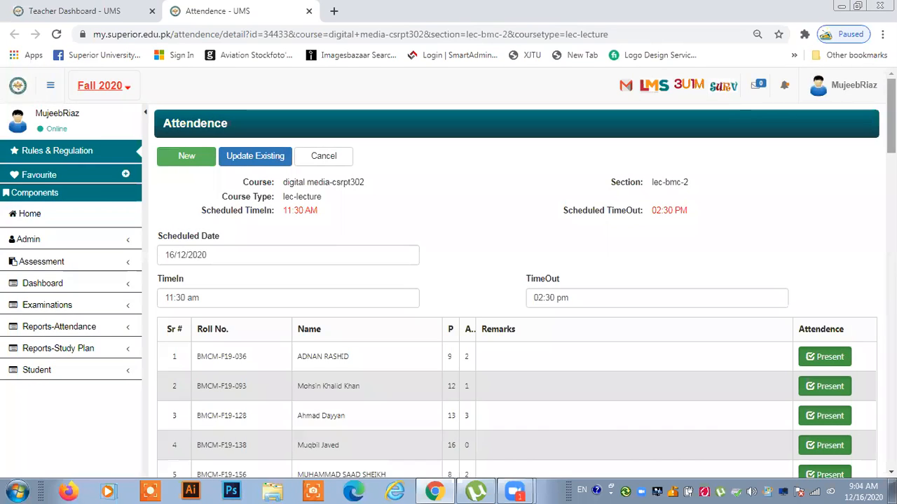
Mark the student in row 22 of the attendance list as Absent and check the rest of the list
scroll(683, 301, down, 8)
scroll(516, 273, down, 3)
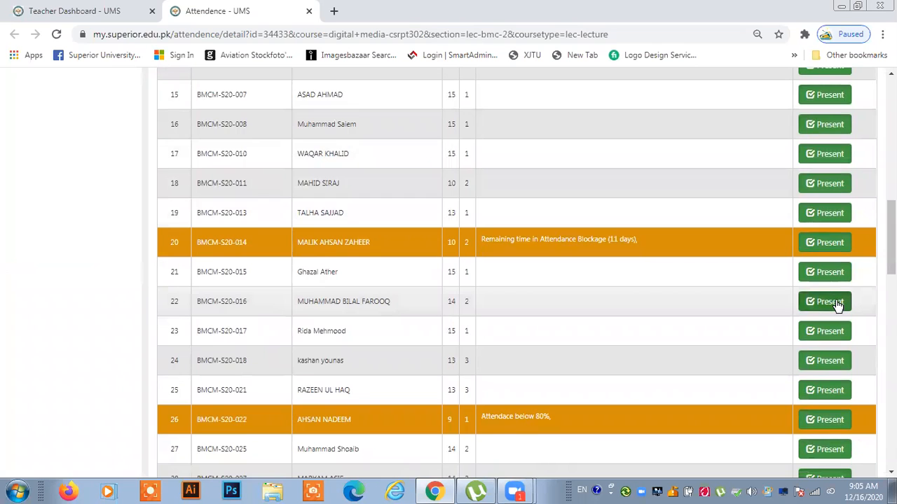
click(835, 303)
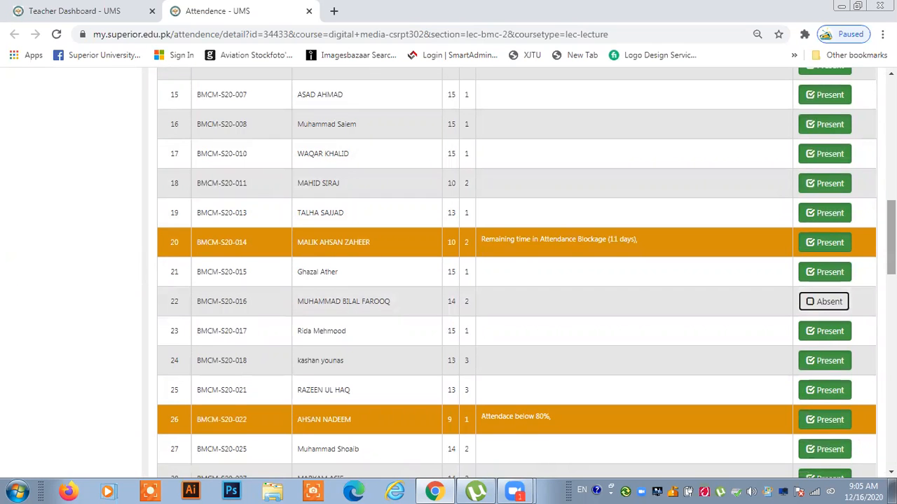
scroll(835, 303, down, 14)
drag(891, 415, 891, 112)
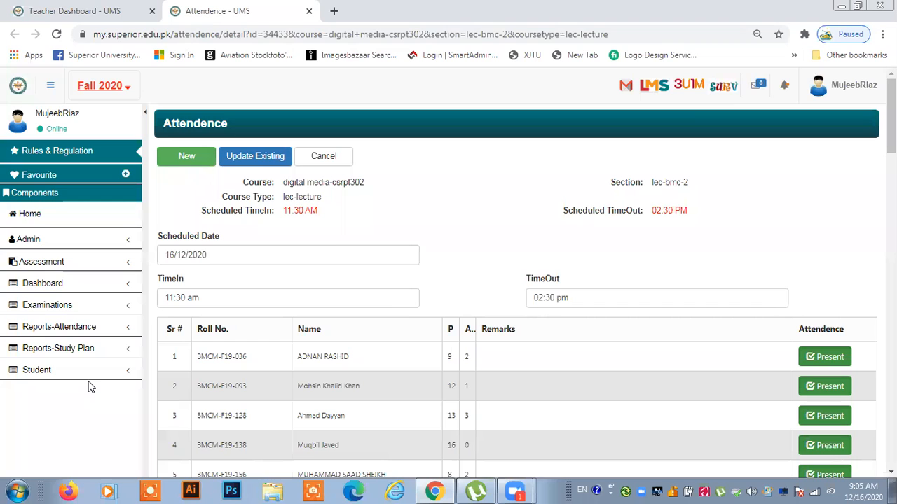
Open the Assessment Policy for the course section Digital Media (CSRPT302) - M-BMC-2
click(54, 262)
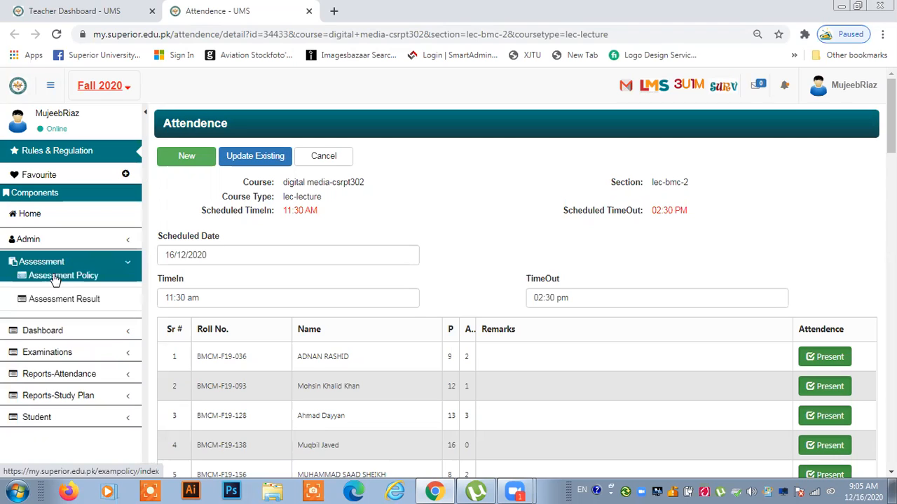
click(55, 277)
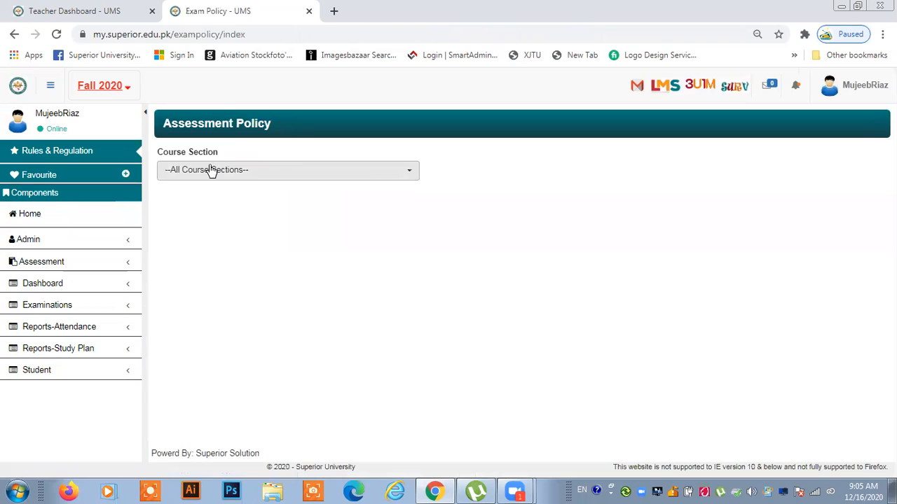
click(210, 171)
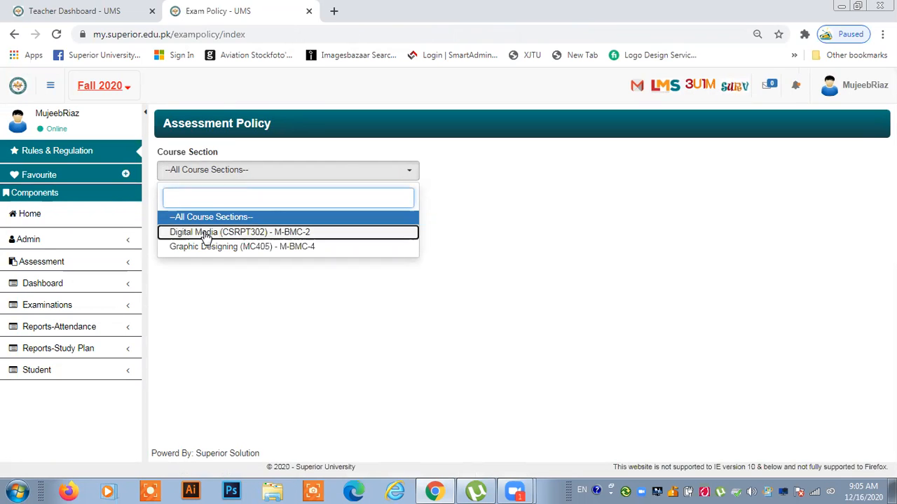
click(205, 234)
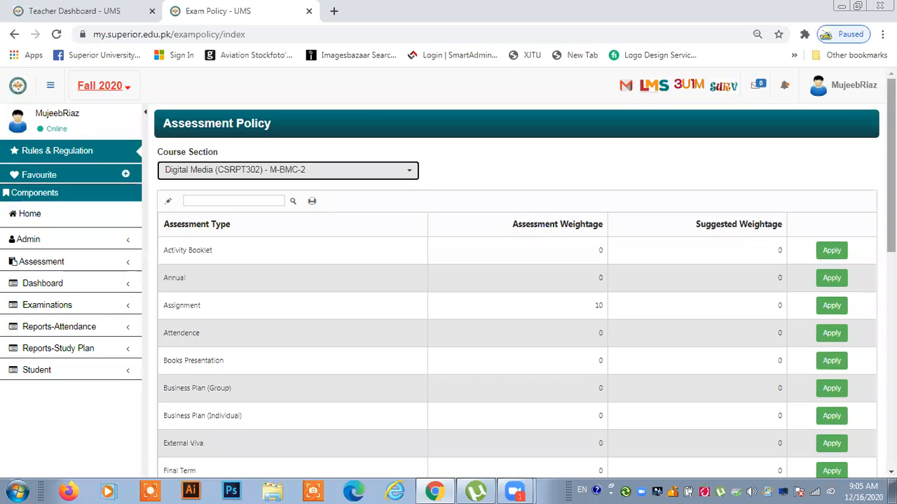
Examine the assessment types and their weightages, including the edit record of Mid Term, without changing anything
scroll(312, 203, down, 2)
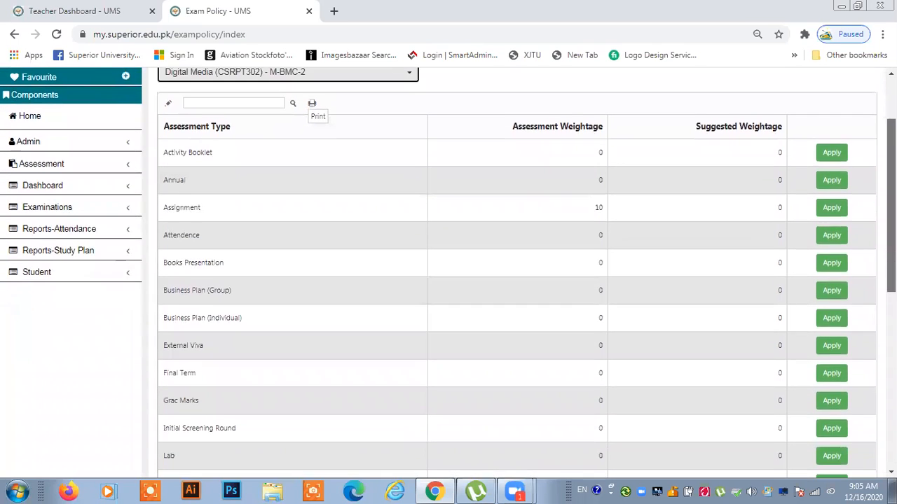
scroll(517, 273, down, 1)
scroll(518, 273, down, 1)
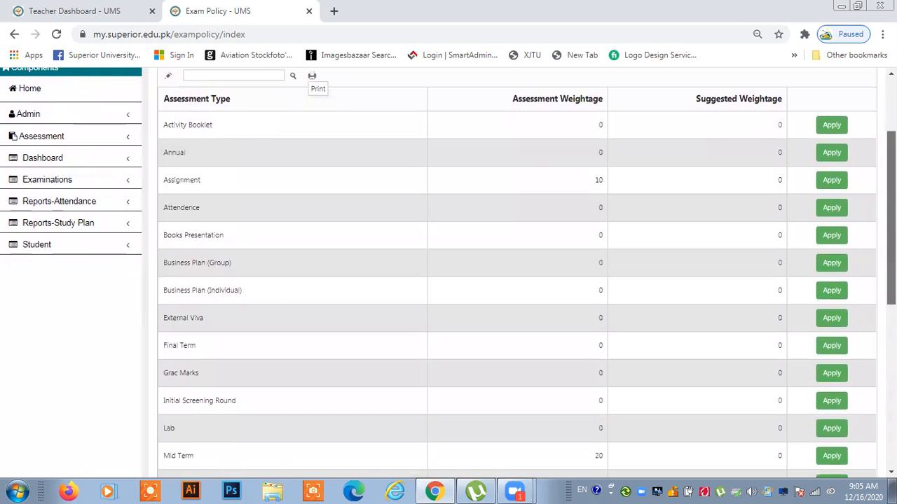
scroll(517, 273, down, 3)
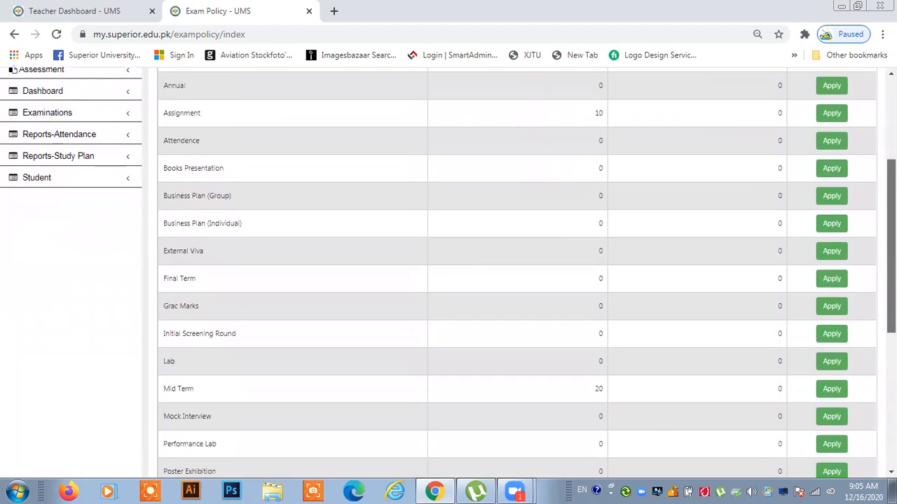
scroll(517, 274, down, 2)
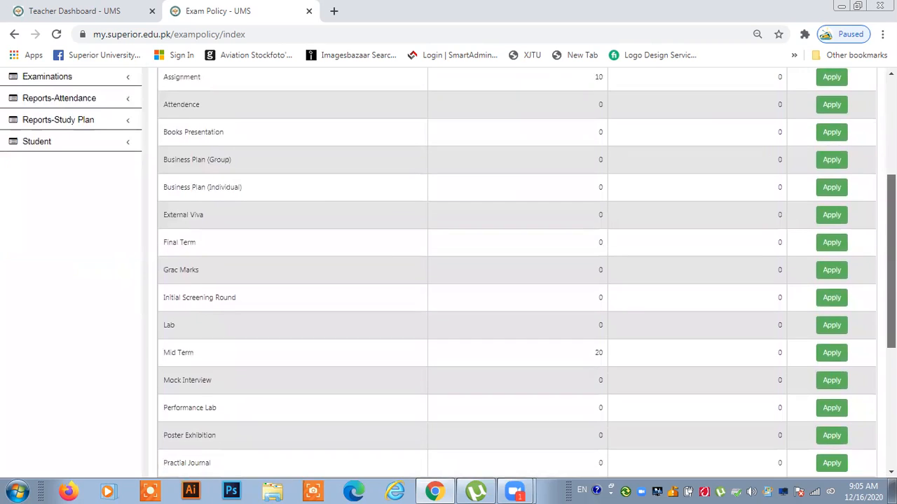
scroll(517, 273, down, 2)
scroll(517, 274, down, 3)
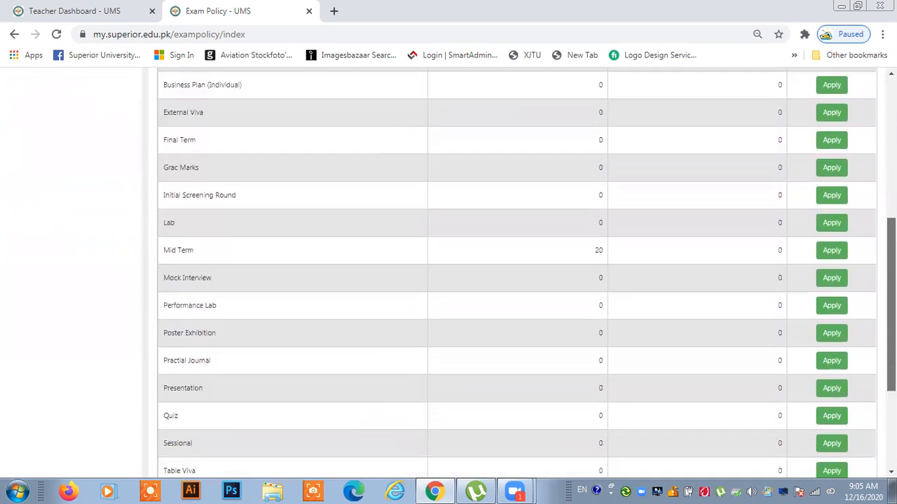
scroll(517, 274, down, 5)
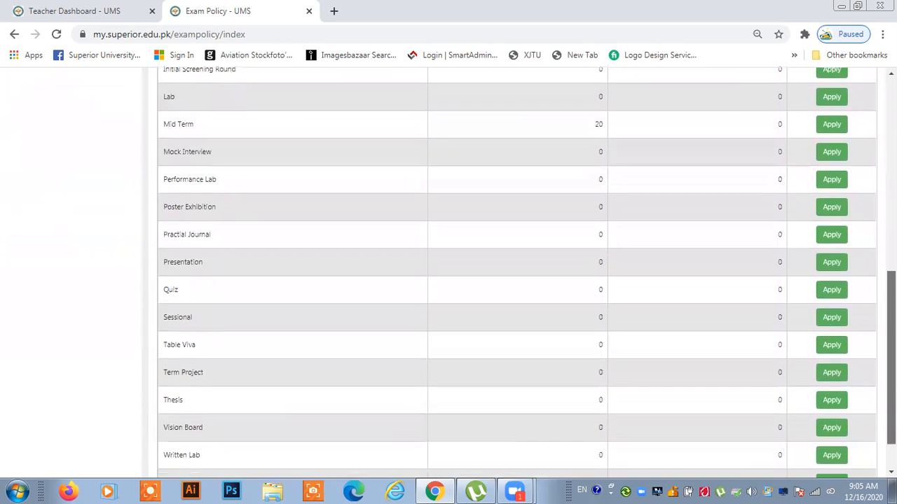
scroll(517, 274, down, 2)
scroll(517, 274, up, 5)
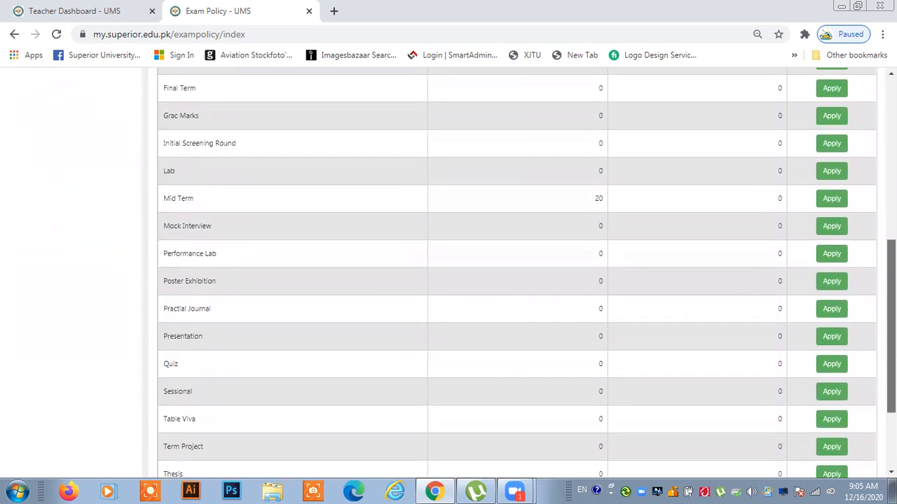
scroll(517, 273, up, 5)
scroll(117, 415, down, 1)
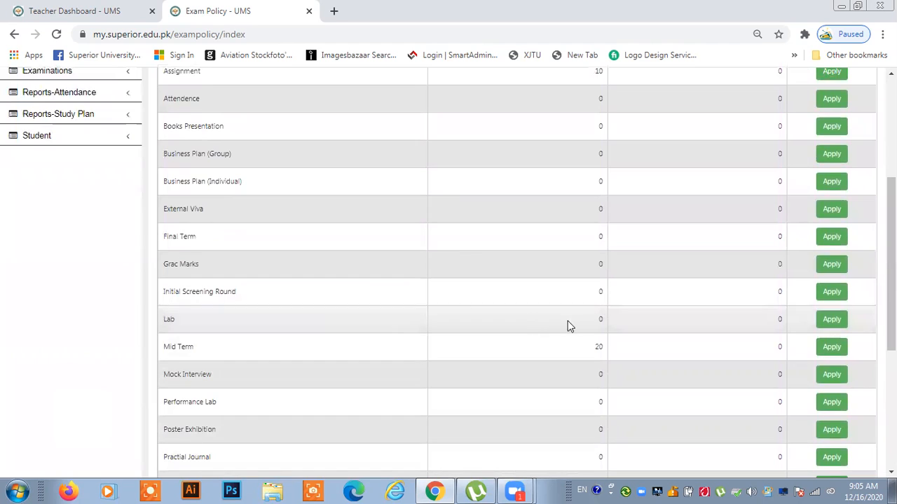
double_click(599, 349)
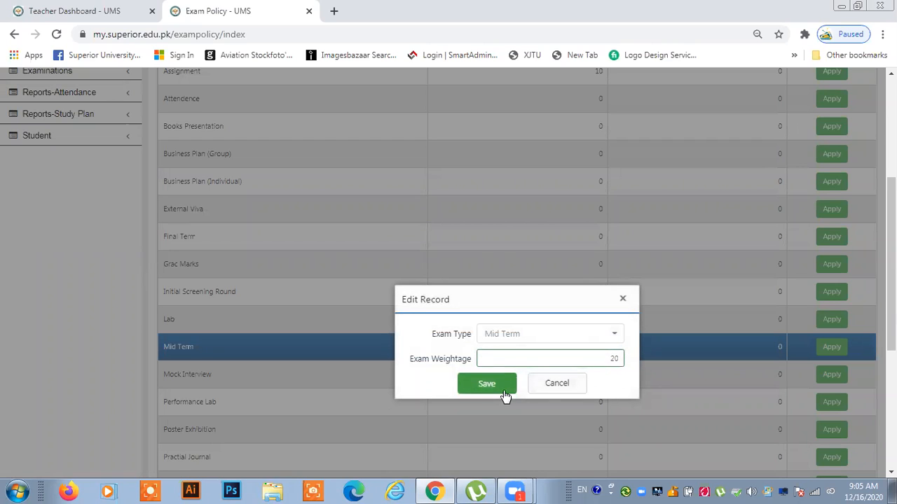
click(556, 384)
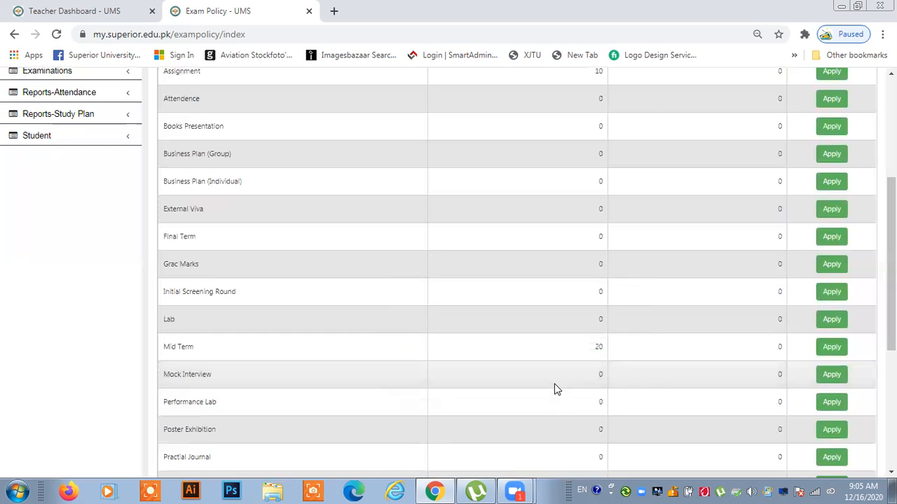
Set the exam weightage of Final Term to 40 and save the record
double_click(600, 241)
click(620, 358)
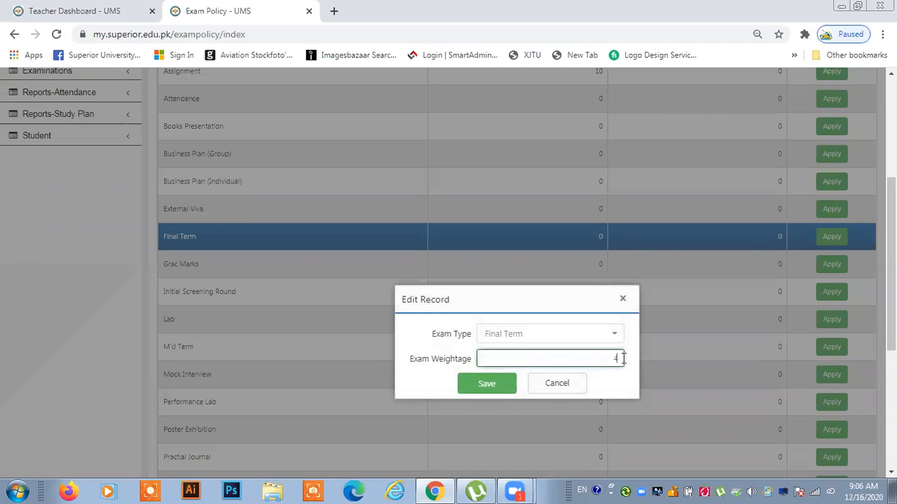
click(484, 388)
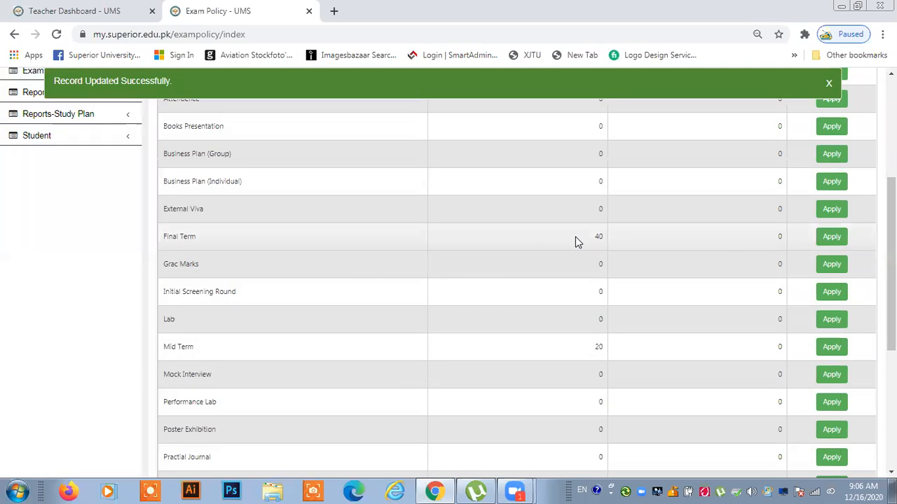
Set the exam weightage of Term Project to 30, save the record, and check the updated weightage list
mouse_move(891, 263)
mouse_down()
mouse_move(891, 277)
mouse_move(891, 251)
mouse_up()
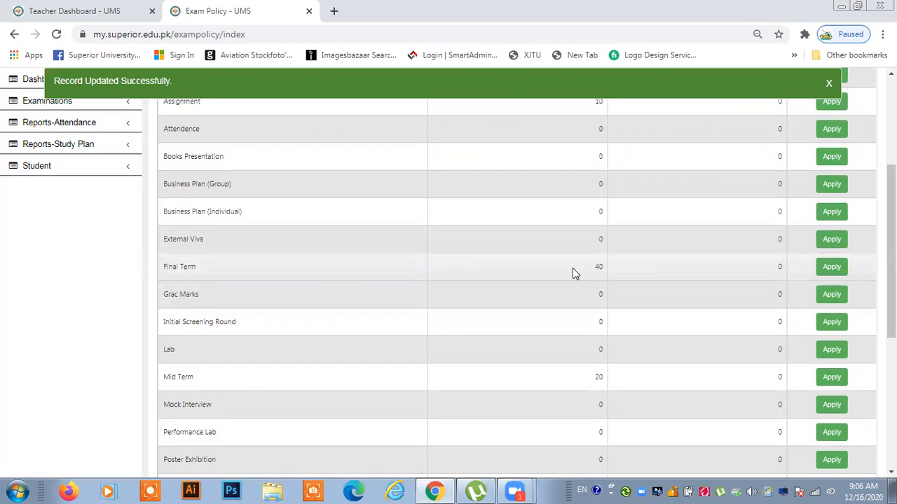
drag(891, 269, 891, 353)
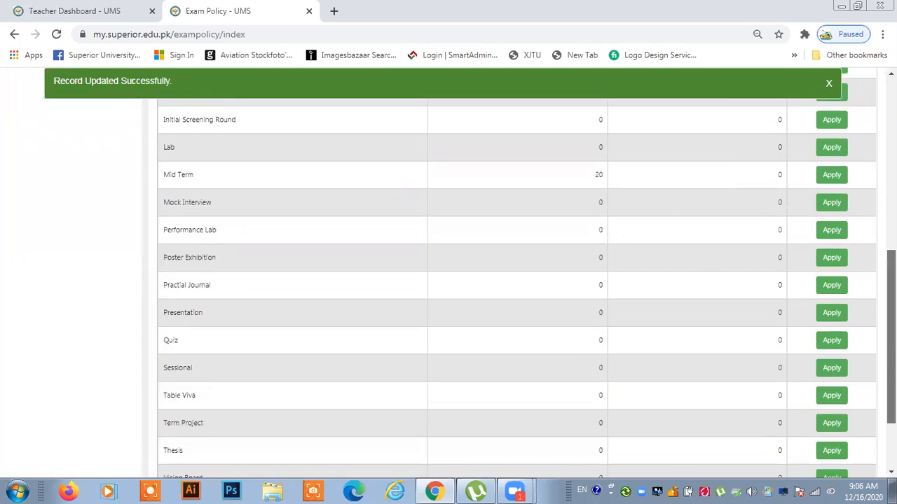
double_click(599, 425)
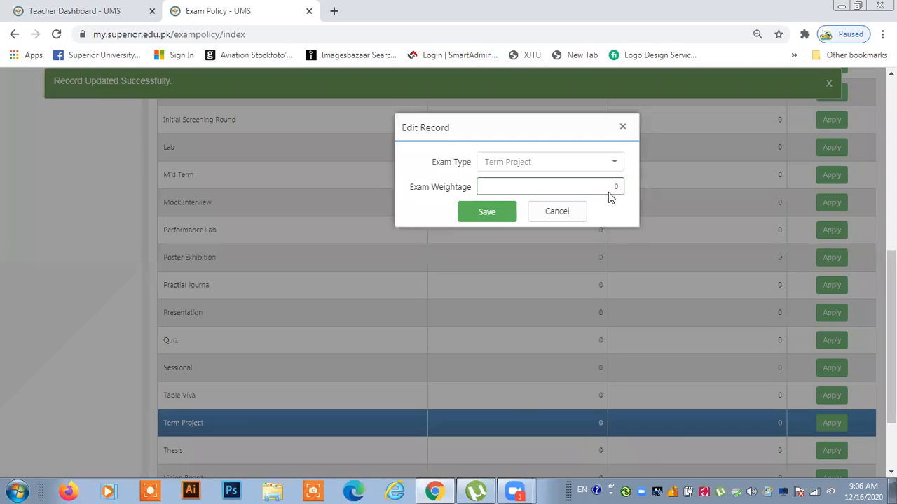
click(616, 187)
text(3)
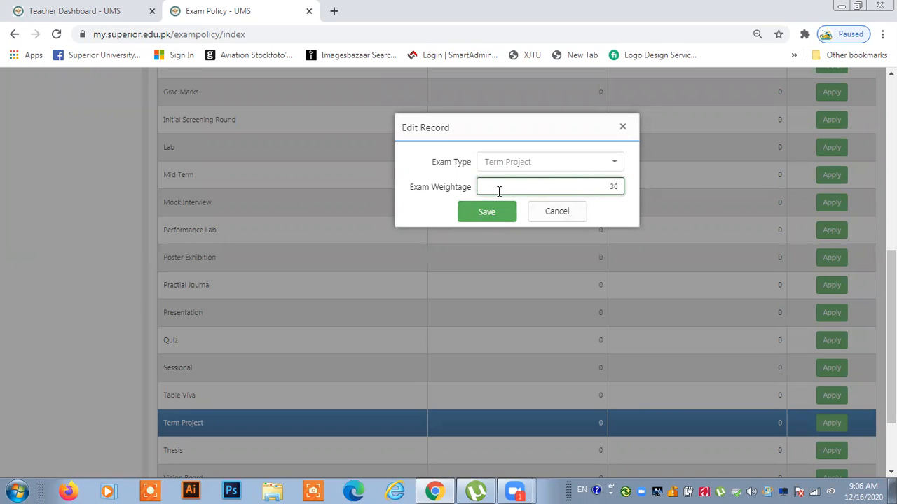
click(485, 214)
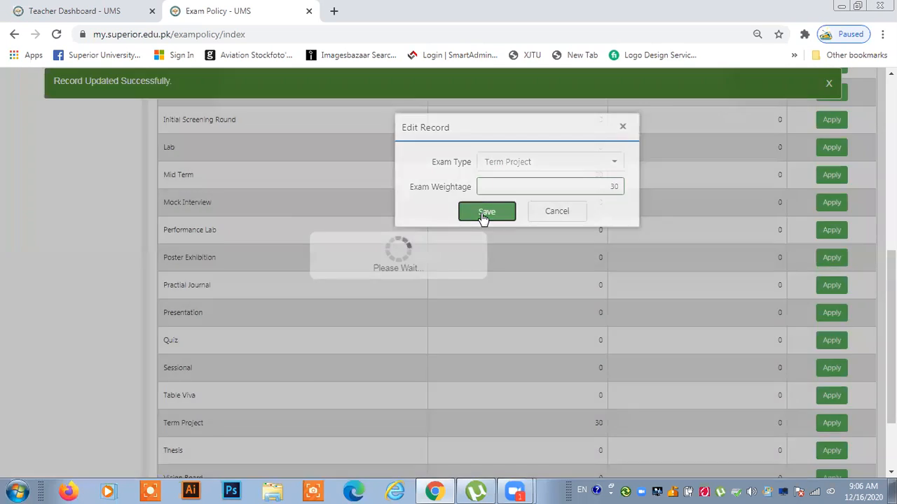
scroll(448, 280, up, 4)
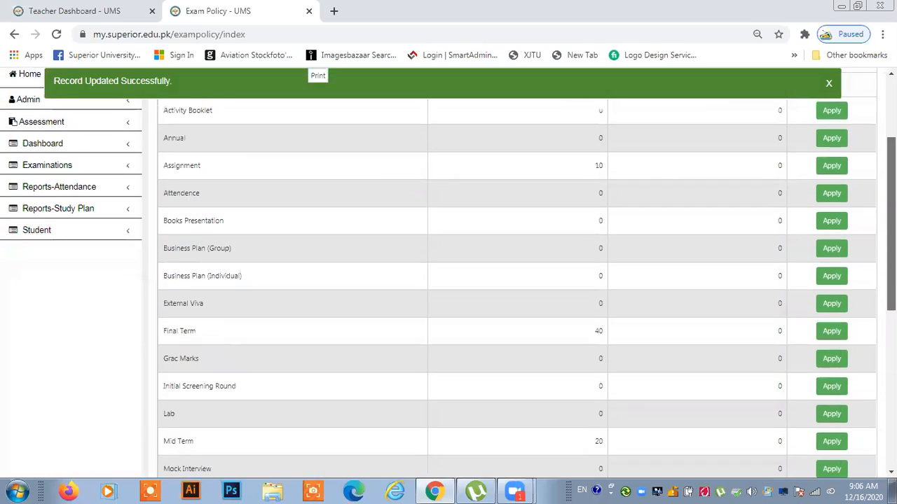
scroll(448, 280, up, 2)
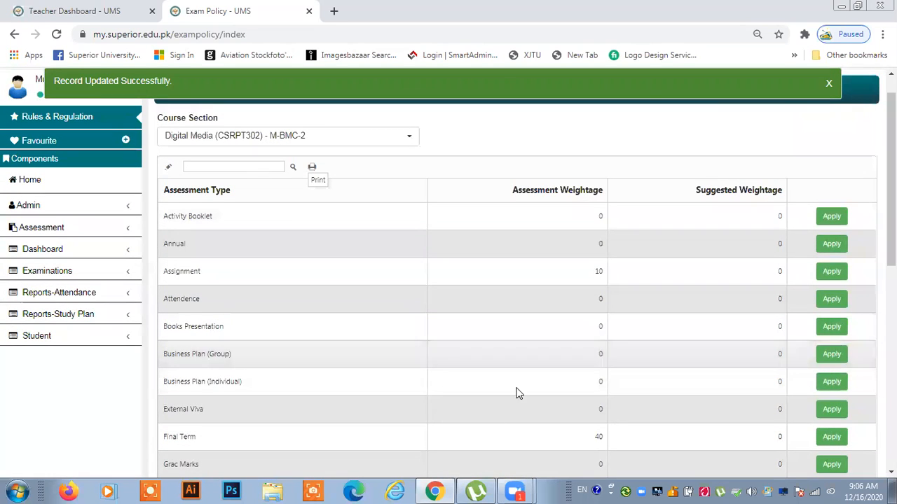
Open Assessment Result and select the course section Digital Media (CSRPT302) - M-BMC-2 with the assessment type Final Term (40%)
click(85, 231)
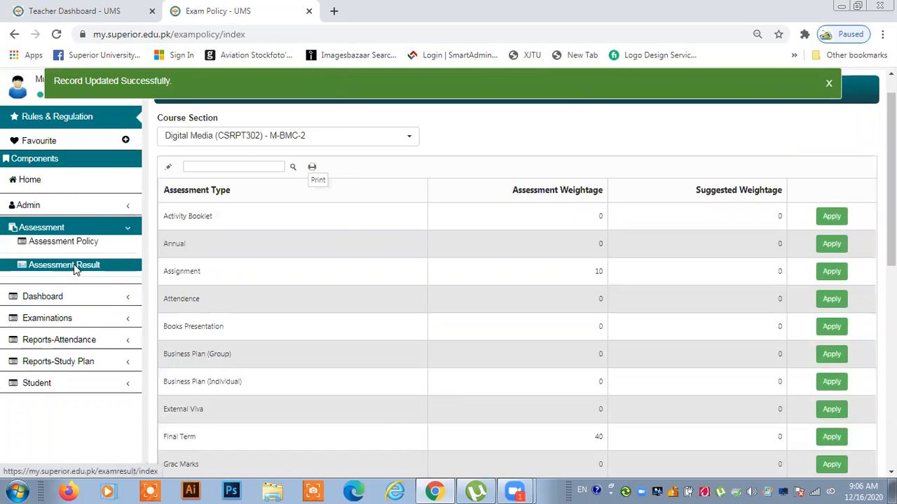
click(75, 267)
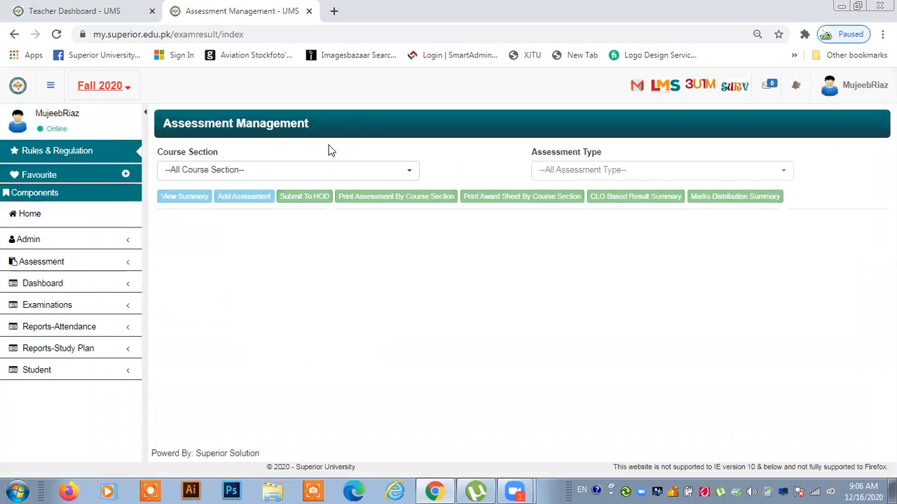
click(310, 172)
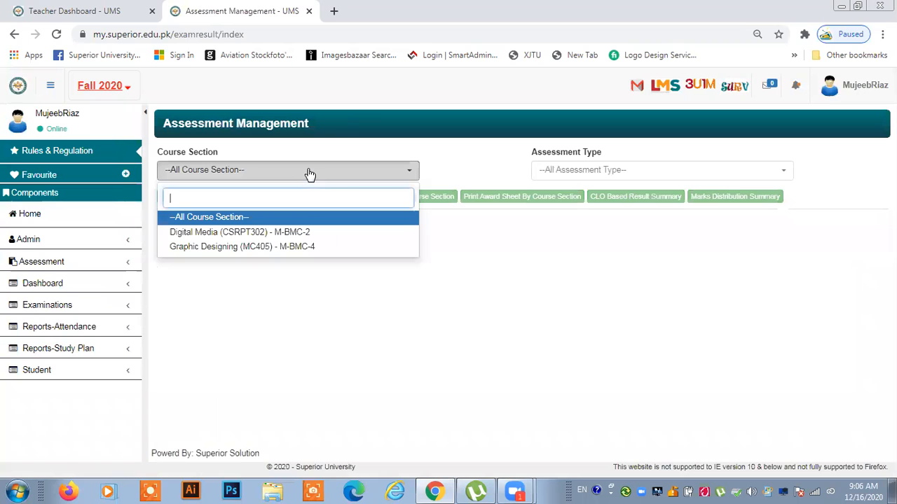
click(214, 234)
click(604, 170)
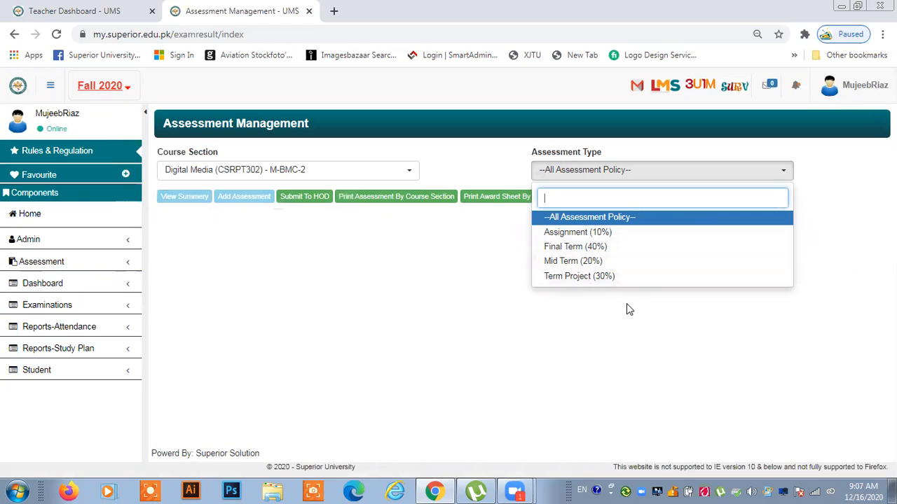
click(561, 247)
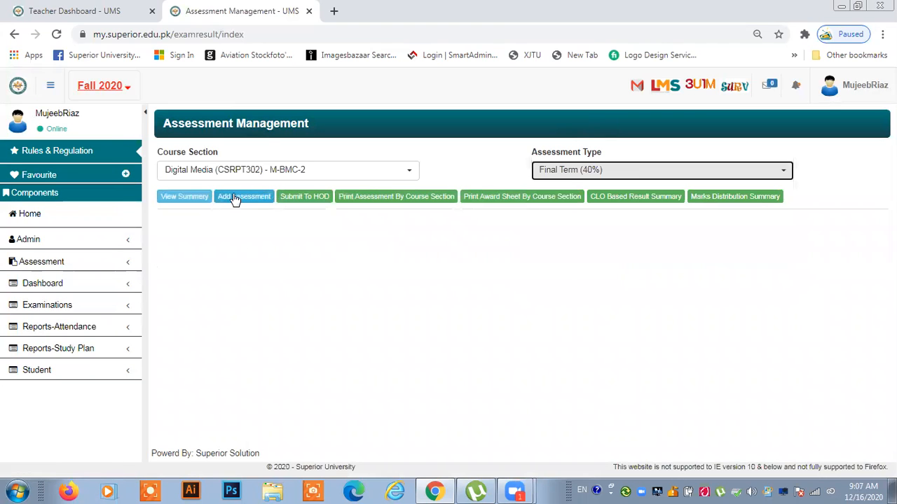
Start a new Final Term assessment with code CSRPT302, a max mark of 40 and a weightage within % of 100
click(234, 198)
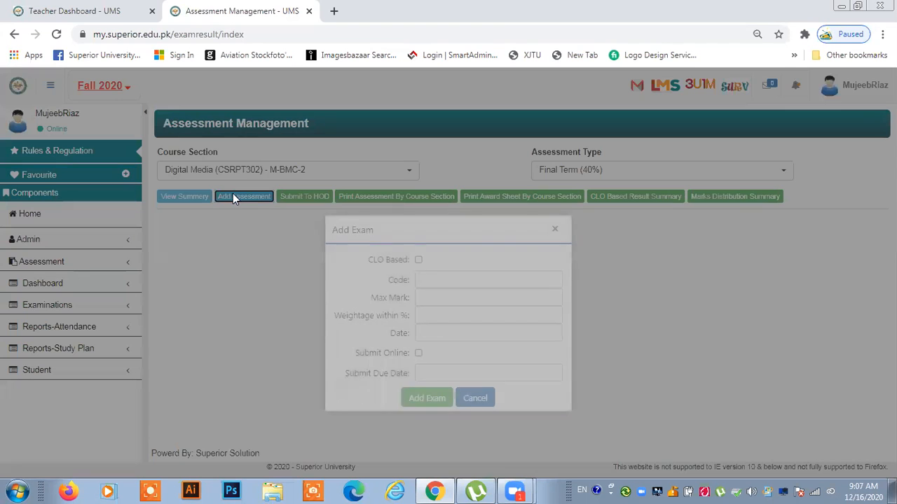
click(431, 277)
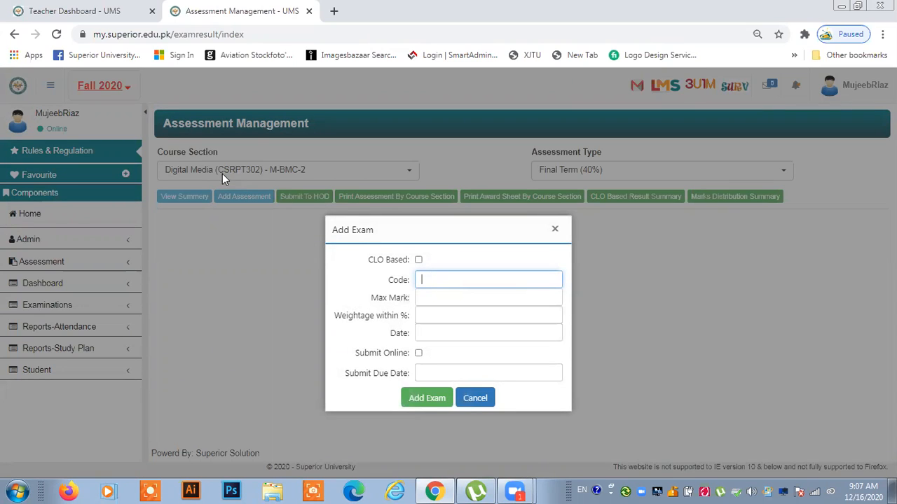
text(CSRPT302)
click(439, 297)
text(40)
click(444, 316)
text(100)
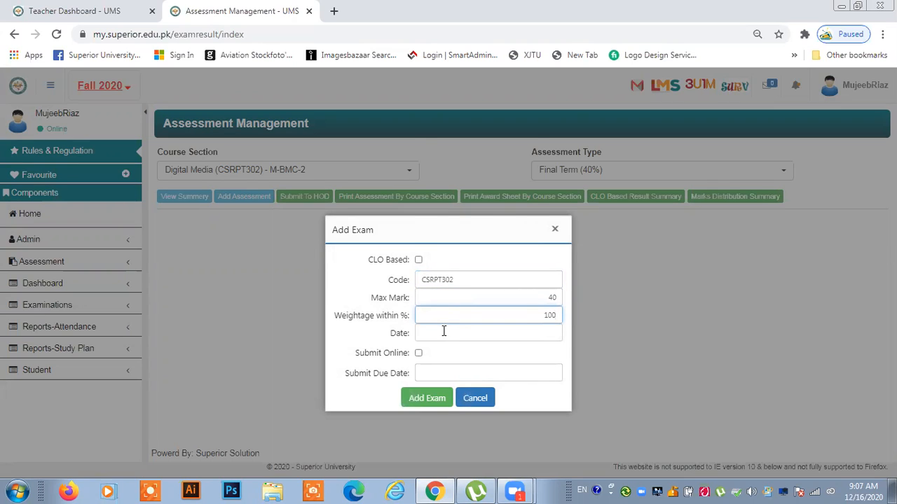
Set the exam's date and submit due date to 16/12/2020 and add the exam
click(444, 332)
click(479, 223)
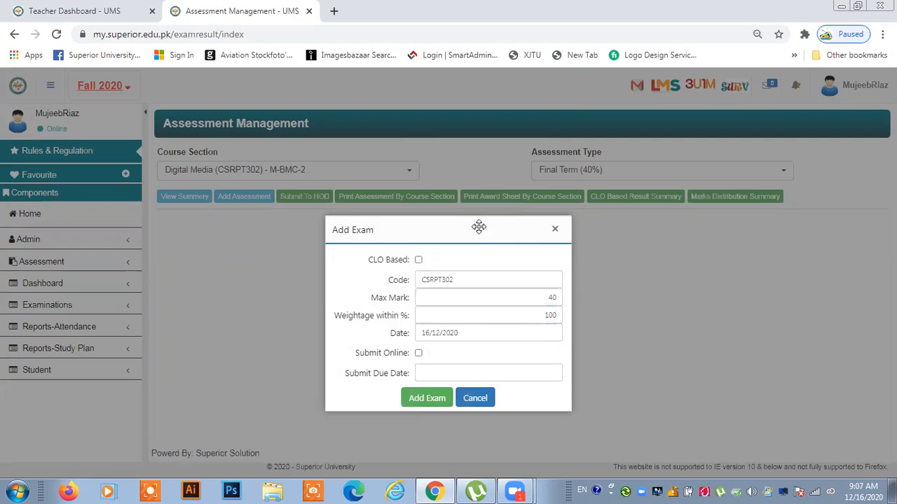
click(449, 371)
click(479, 261)
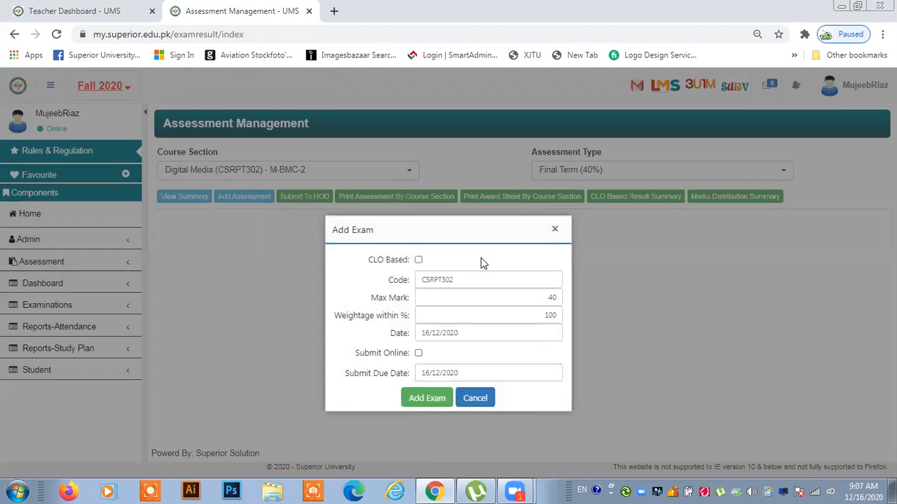
click(423, 398)
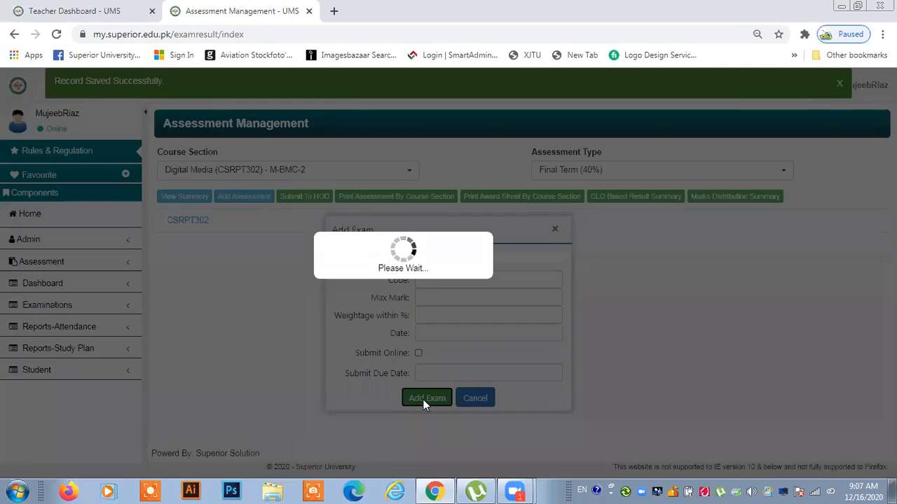
Open the CSRPT302 assessment and bring up its student list for adding results
click(183, 221)
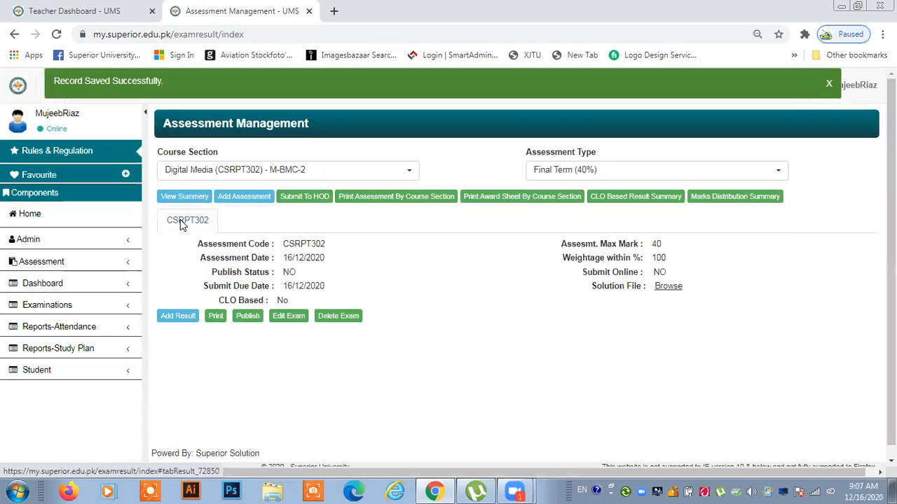
click(178, 316)
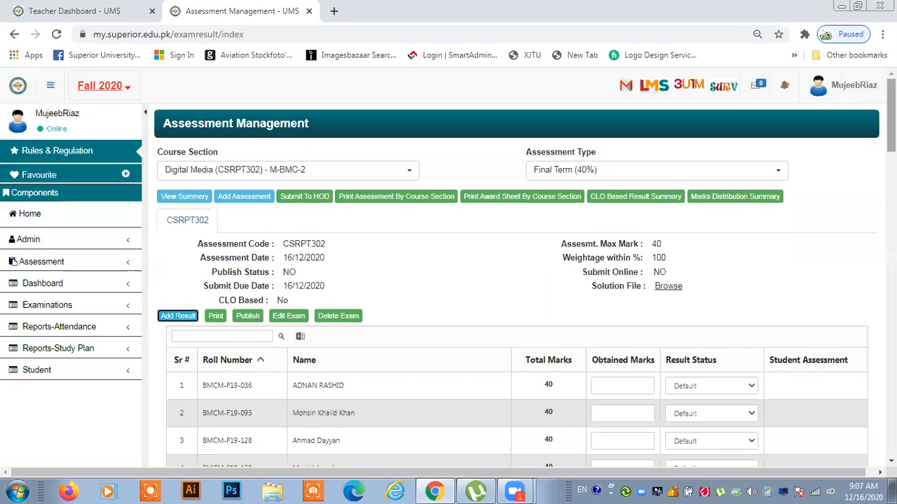
drag(891, 130, 891, 174)
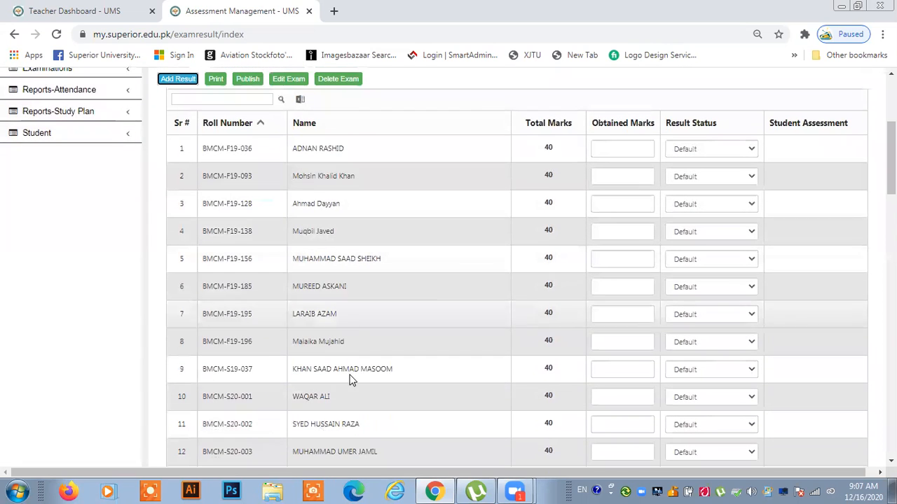
Enter obtained marks of 20 for the first student and 30 for the second, and look through the list down to its end
click(621, 146)
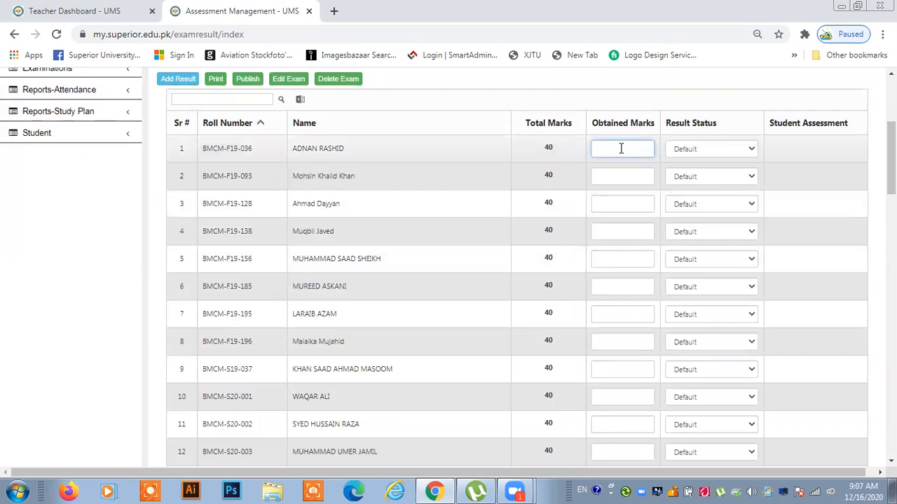
click(621, 149)
text(20)
click(635, 180)
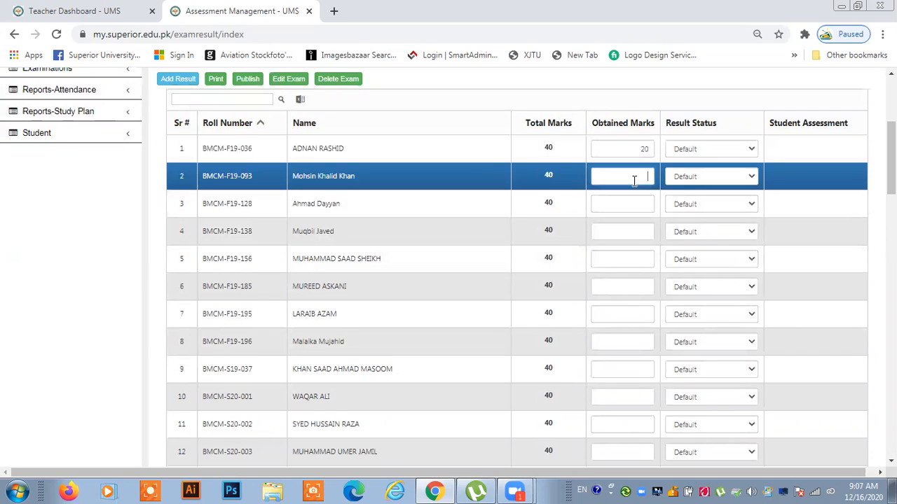
text(30)
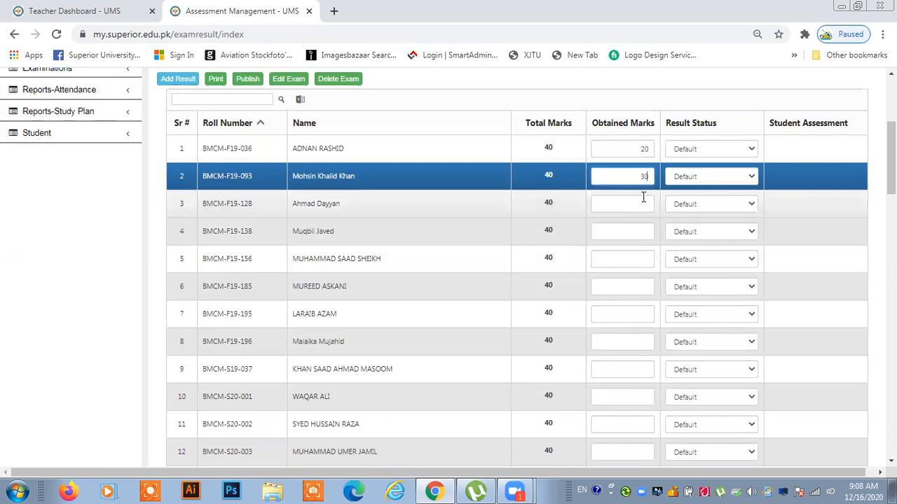
scroll(517, 268, down, 20)
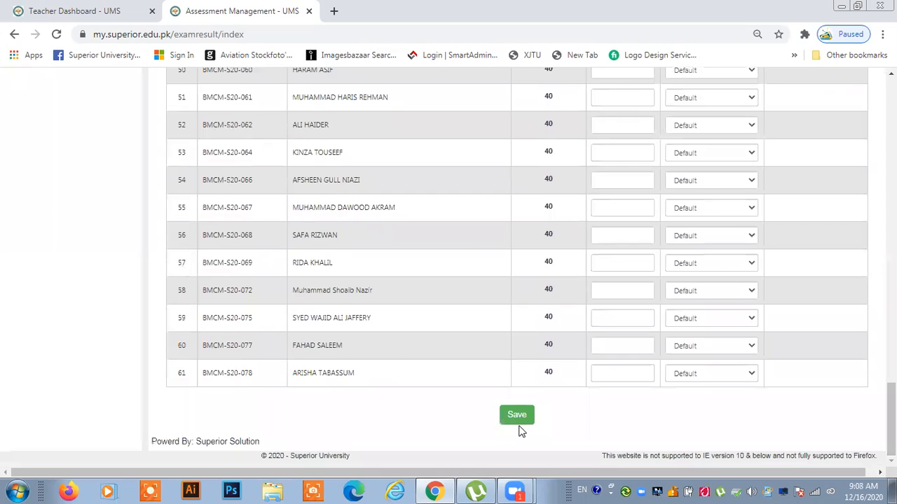
drag(891, 420, 891, 126)
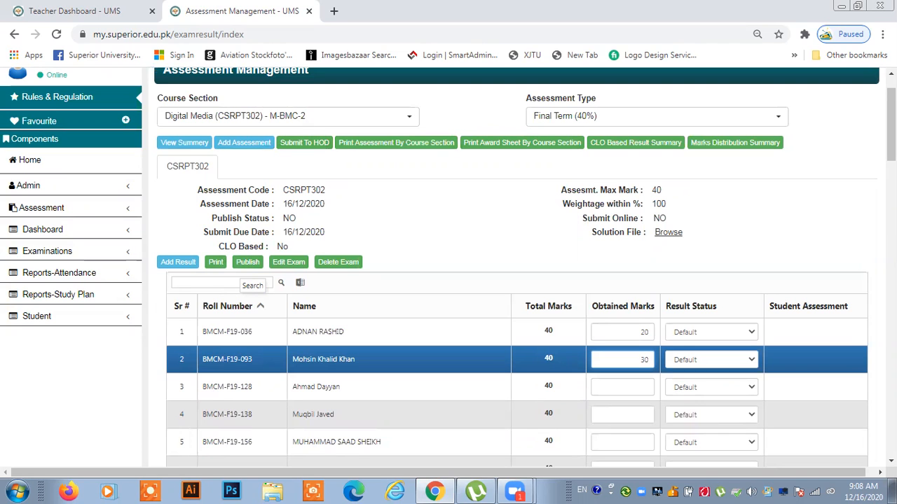
scroll(518, 266, down, 6)
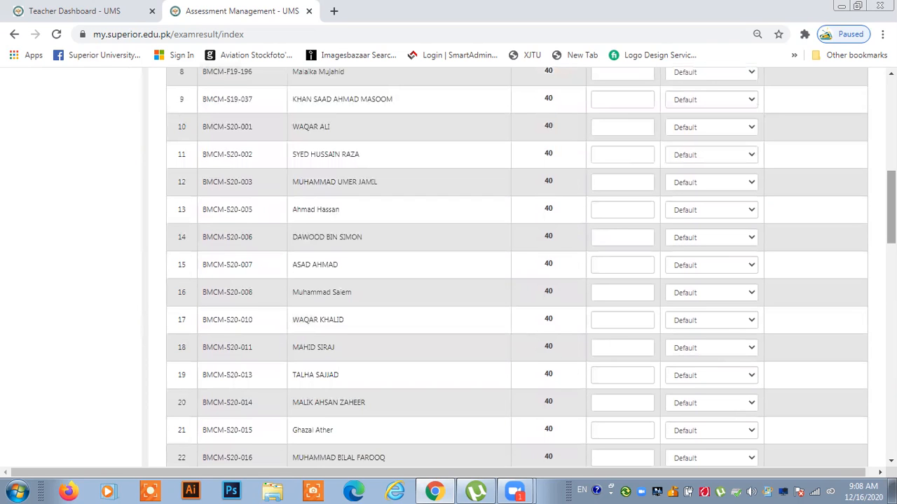
scroll(519, 266, down, 15)
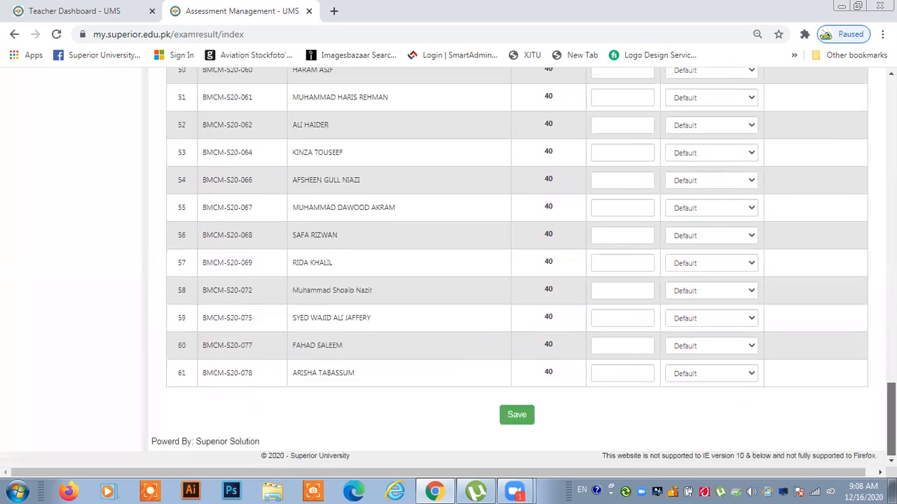